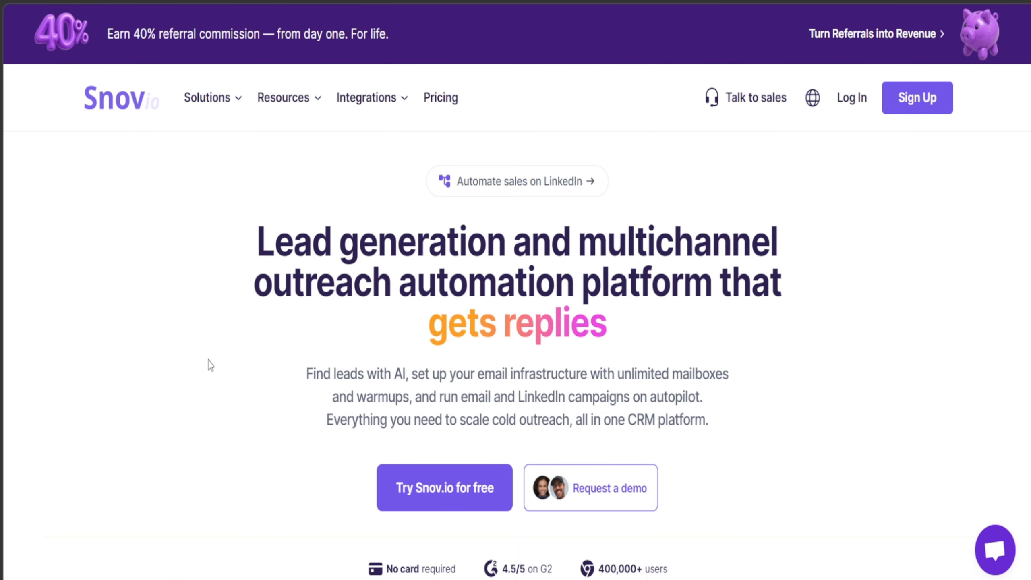
# Step: Look through the Snov.io homepage's product preview, customer logos and lead generation section
pyautogui.scroll(-10, 230, 341)
pyautogui.scroll(-2, 239, 458)
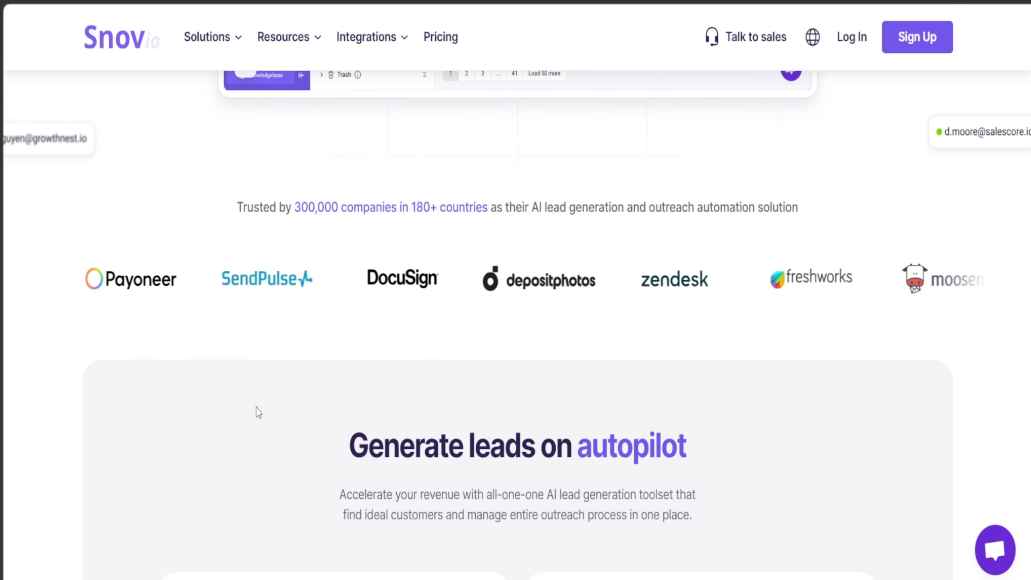
pyautogui.scroll(2, 34, 333)
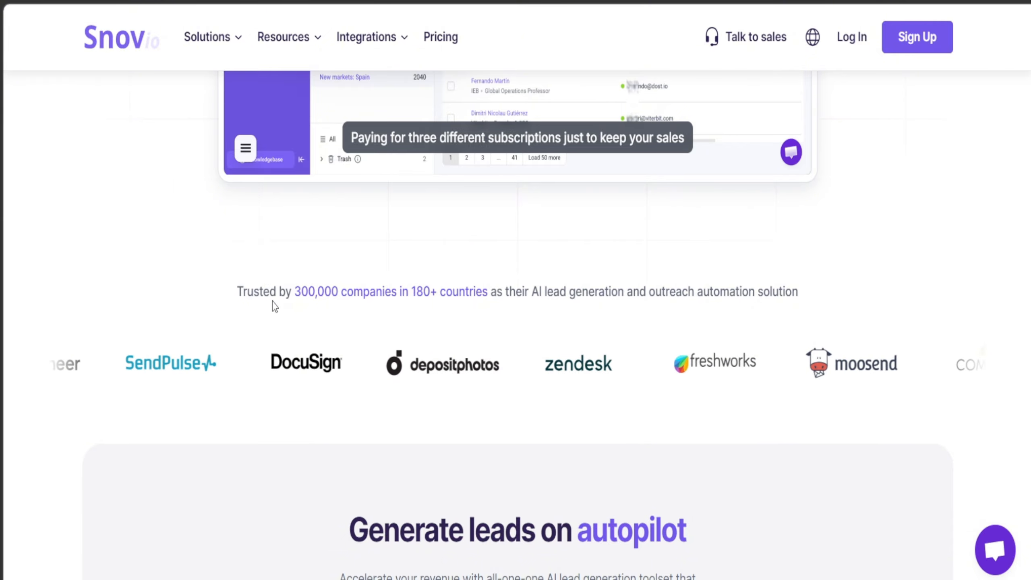
pyautogui.scroll(-8, 177, 394)
pyautogui.scroll(14, 180, 392)
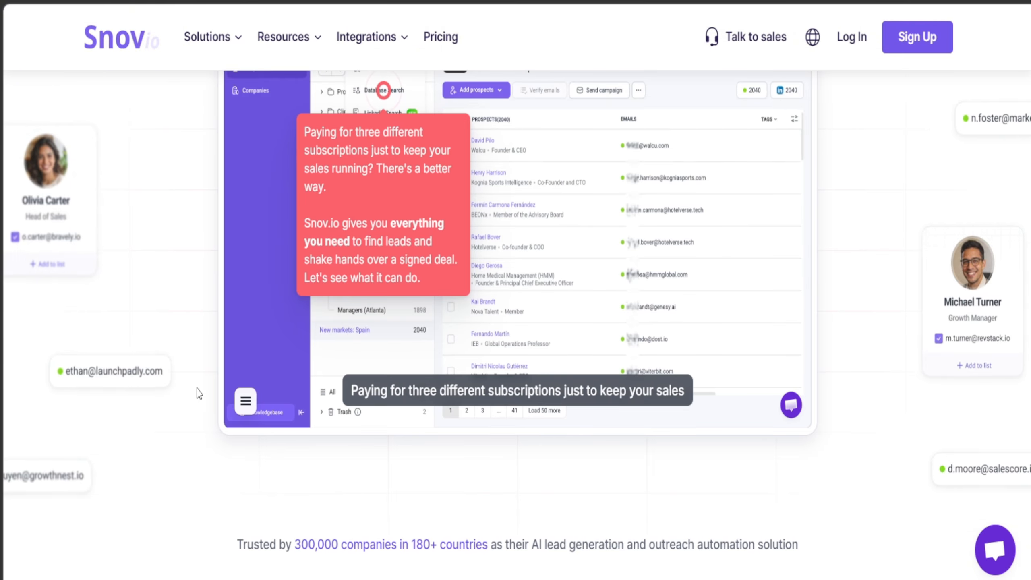
pyautogui.scroll(8, 181, 366)
pyautogui.scroll(2, 182, 256)
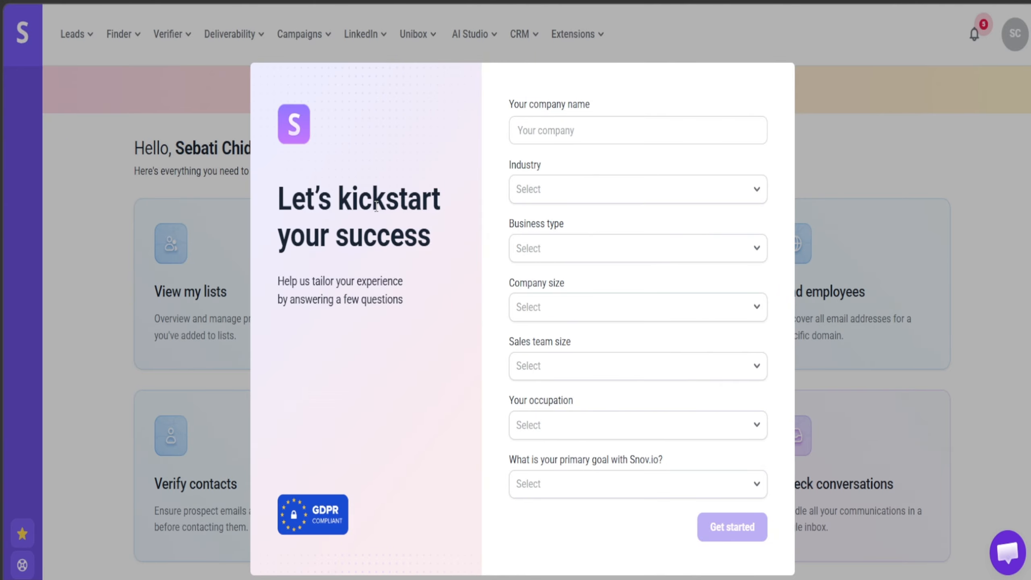
# Step: Enter "ashi" as the company name and set the industry to Technology and Information
pyautogui.click(586, 124)
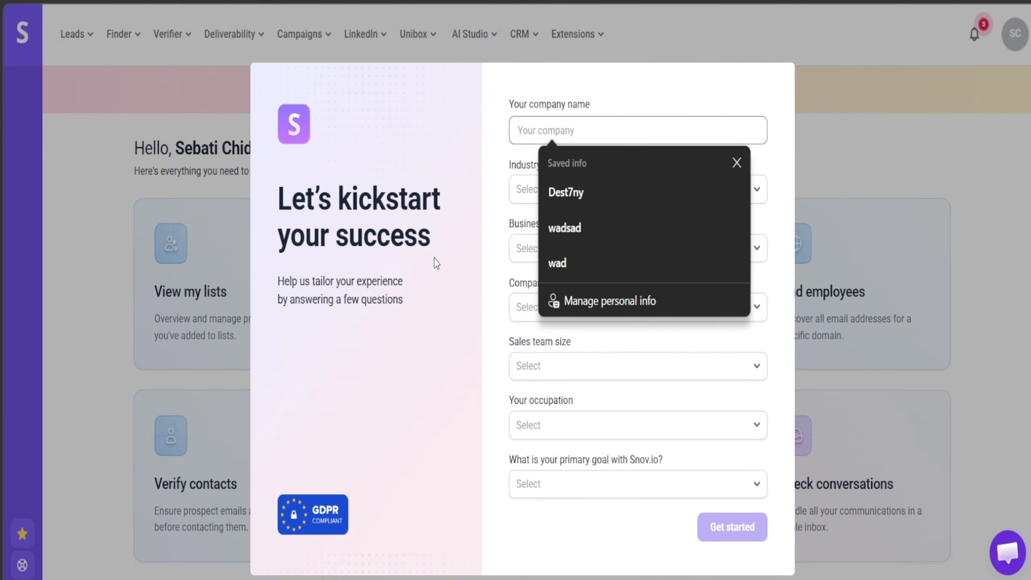
pyautogui.write('ashi')
pyautogui.click(555, 199)
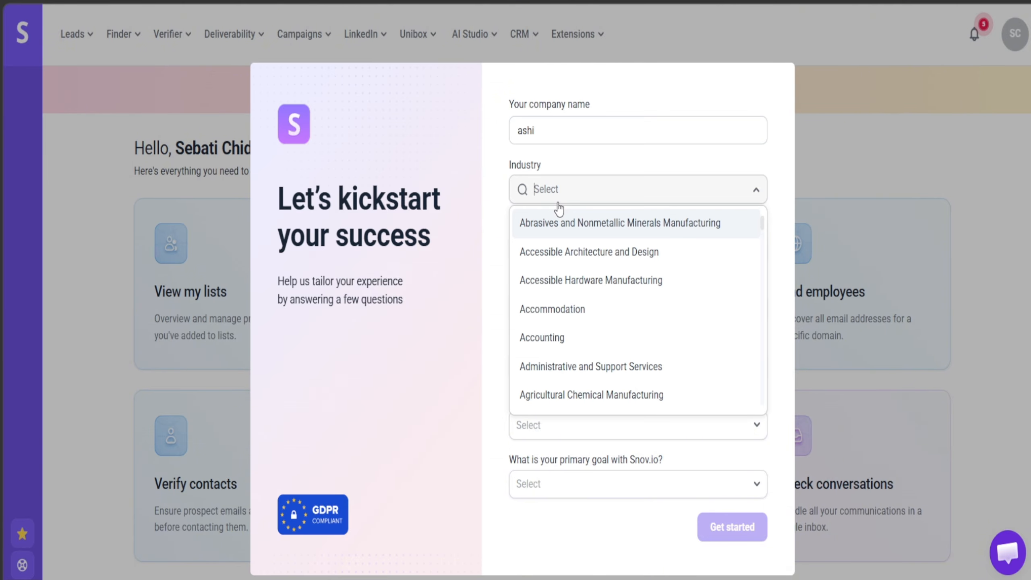
pyautogui.scroll(-3, 596, 308)
pyautogui.scroll(-10, 713, 296)
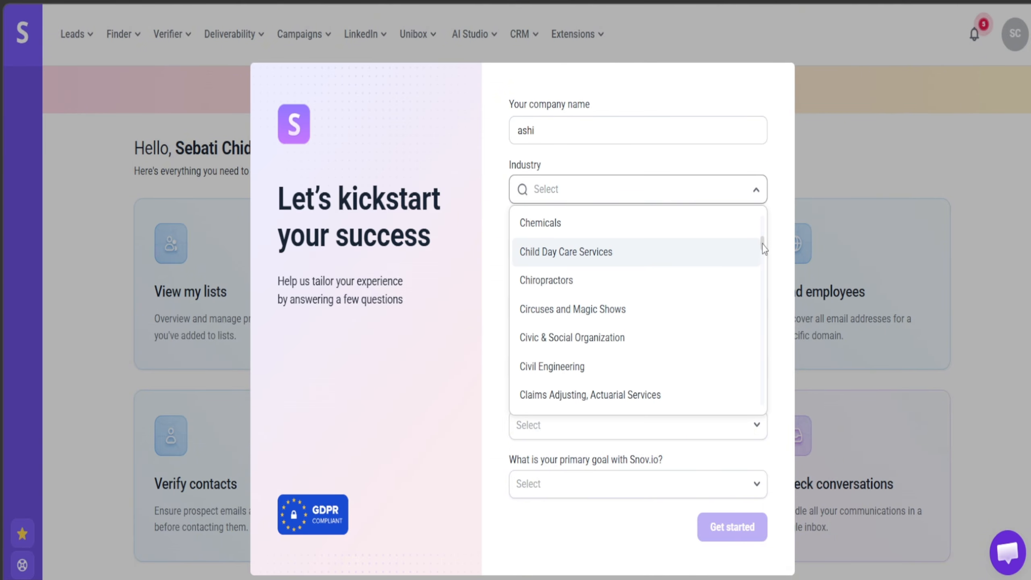
pyautogui.moveTo(762, 249); pyautogui.dragTo(757, 382)
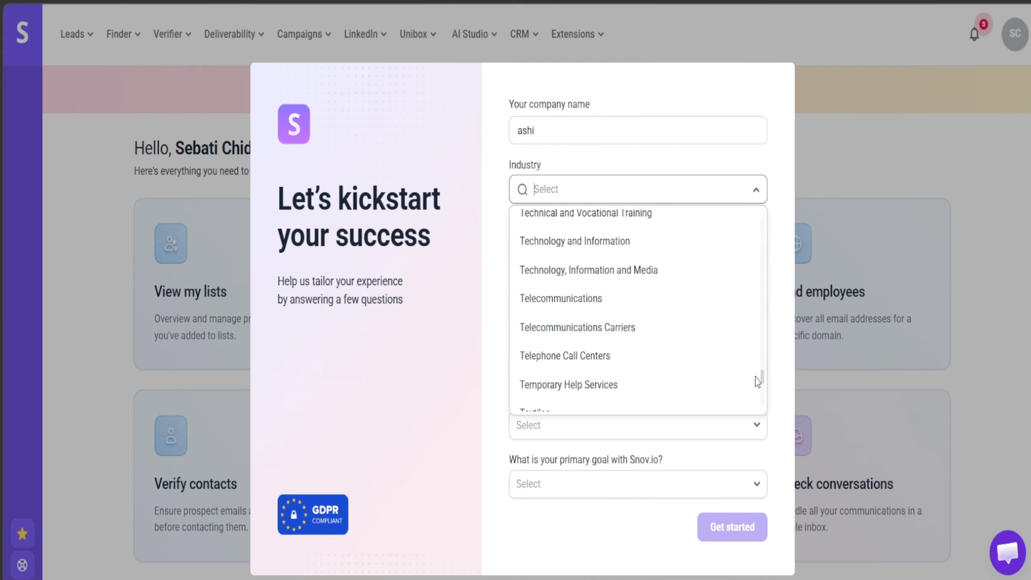
pyautogui.click(625, 245)
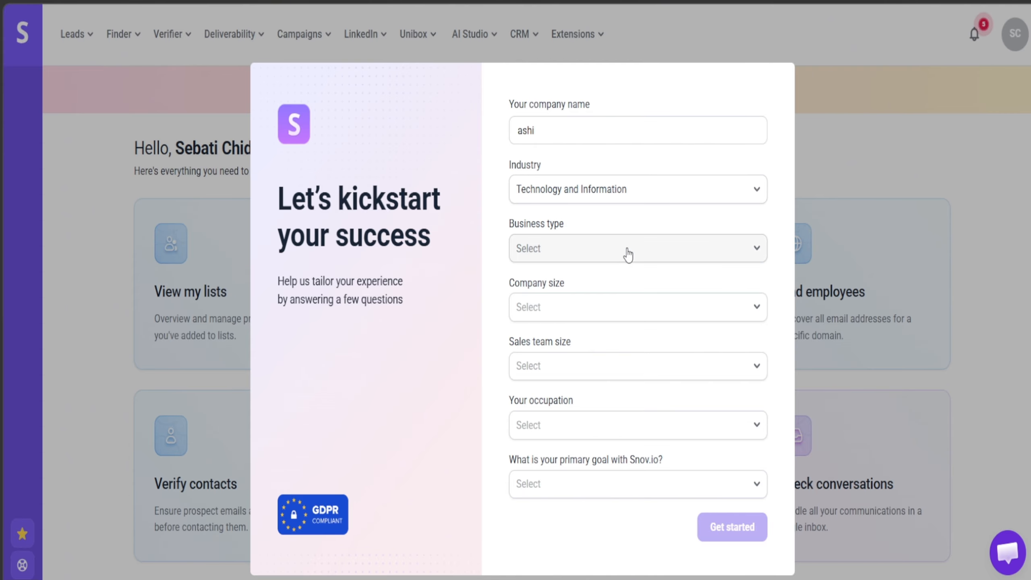
# Step: Set the business type to Marketing agency, the company size to 1-10 and the sales team size to 2 to 5
pyautogui.click(587, 253)
pyautogui.click(574, 317)
pyautogui.click(574, 316)
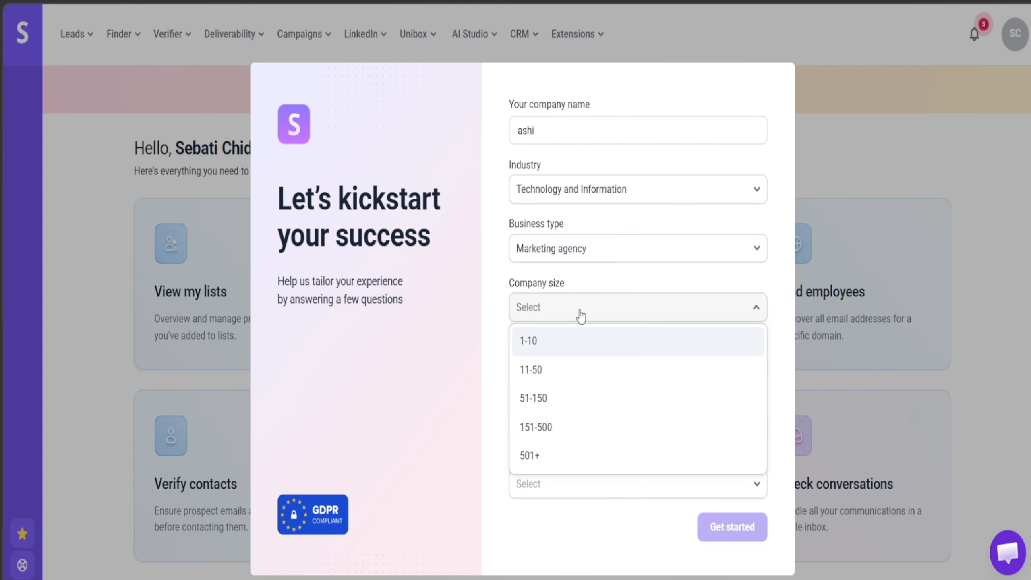
pyautogui.click(576, 346)
pyautogui.click(600, 365)
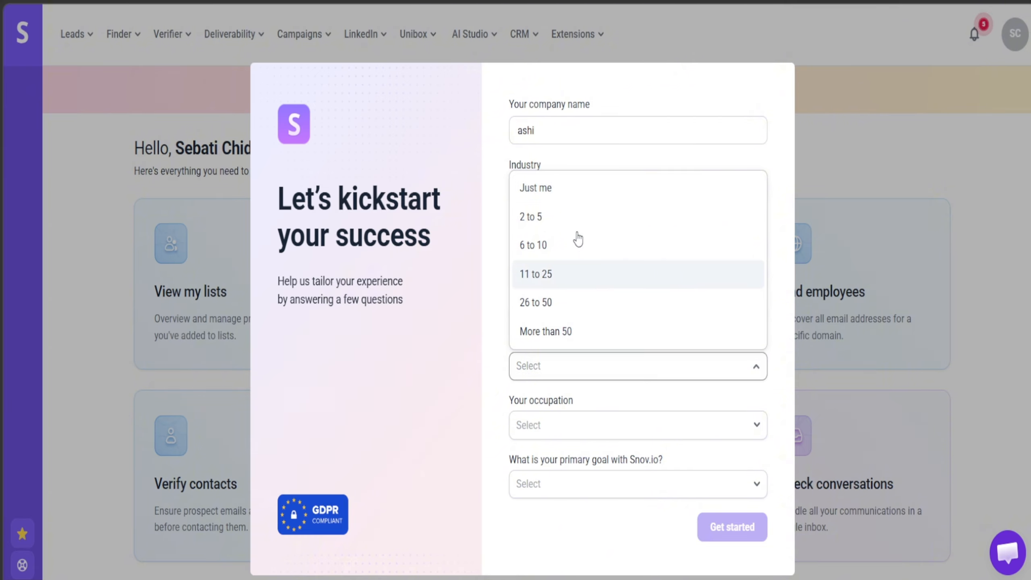
pyautogui.click(577, 217)
# Step: Complete the questionnaire with occupation Sales manager/leader and primary goal Send email campaigns, submit it and dismiss the pop-up
pyautogui.click(560, 424)
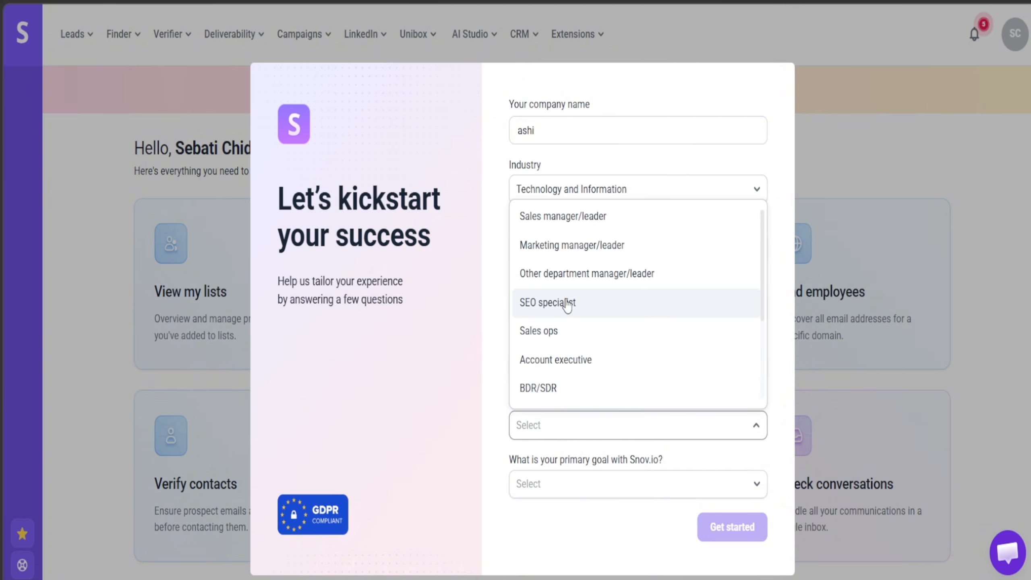
pyautogui.click(568, 216)
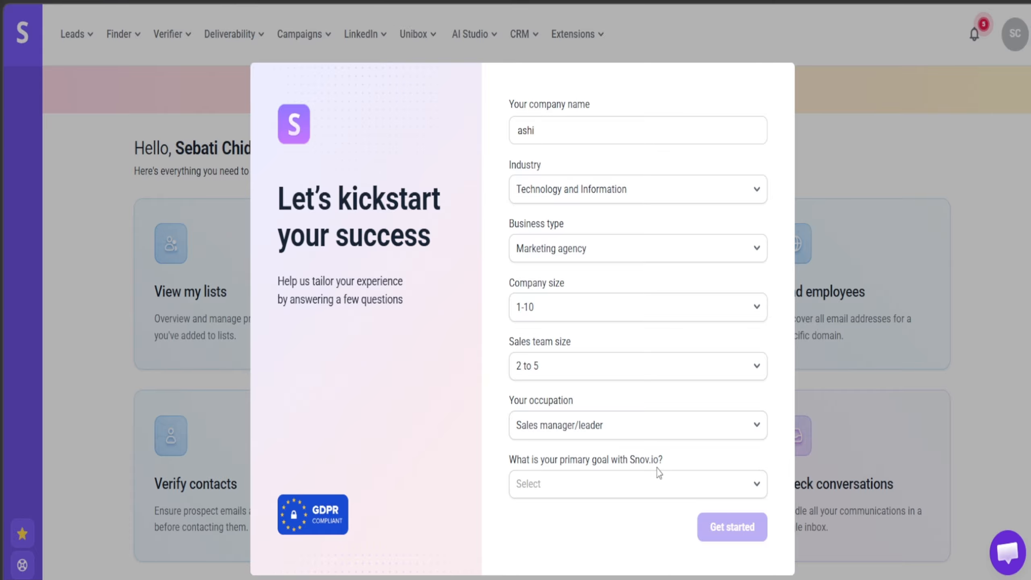
pyautogui.click(643, 493)
pyautogui.click(584, 303)
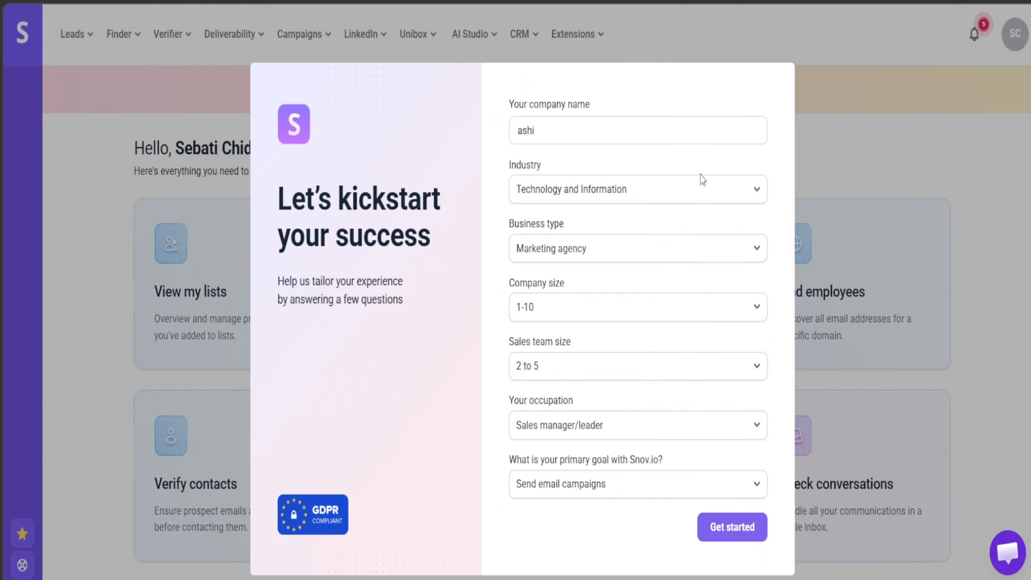
pyautogui.click(729, 528)
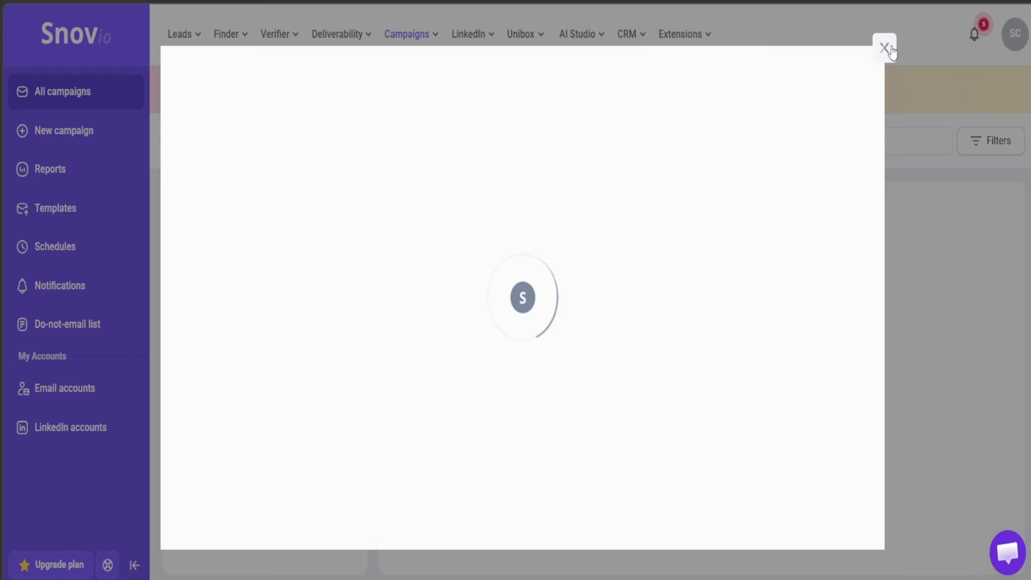
pyautogui.click(886, 48)
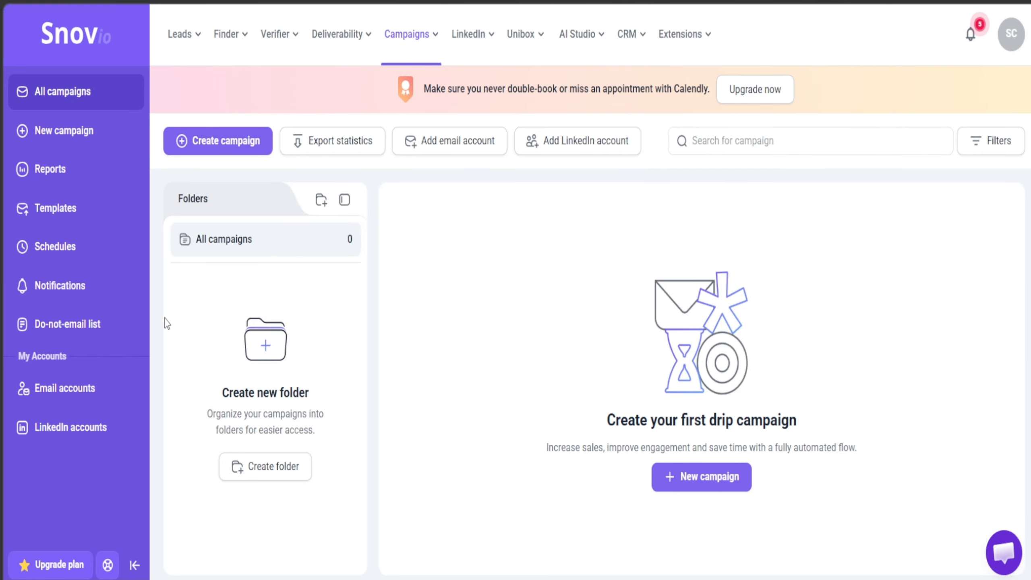
# Step: Create a new campaign from the template already previewed in the template picker
pyautogui.moveTo(370, 52)
pyautogui.click(210, 152)
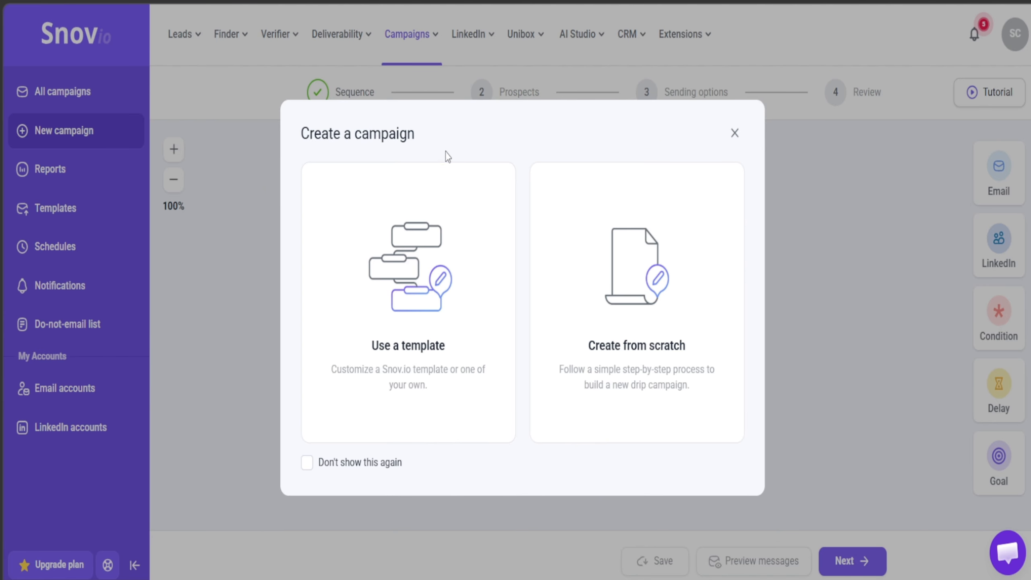
pyautogui.click(457, 357)
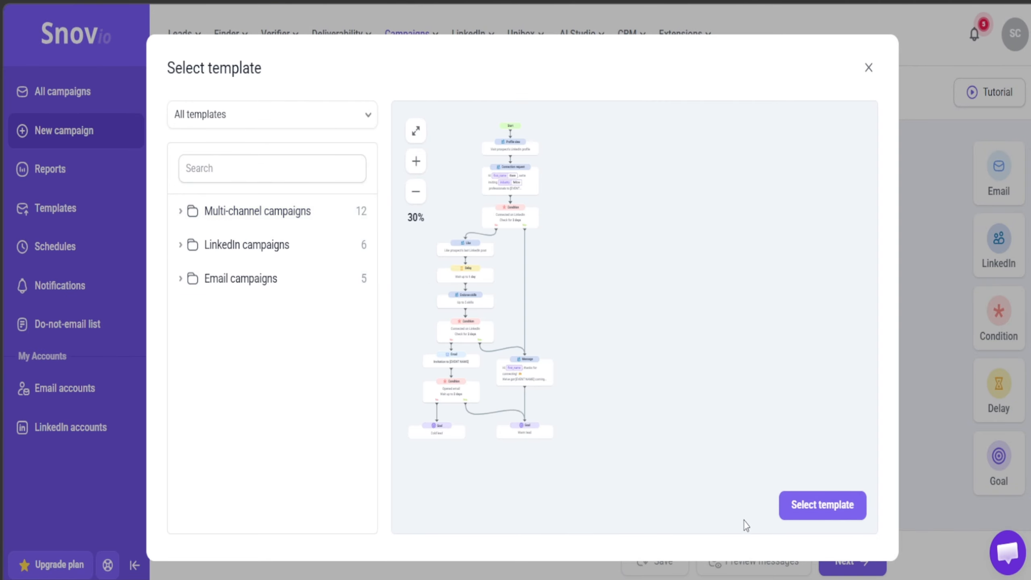
pyautogui.click(801, 506)
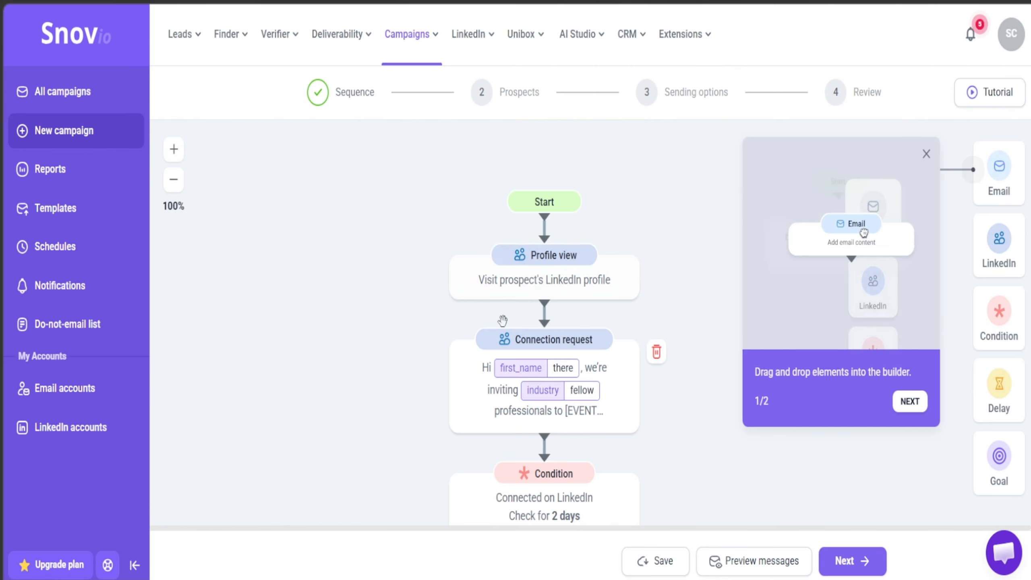
# Step: Review the campaign sequence from the connection request down to the lead goals, and dismiss the builder tips
pyautogui.scroll(-8, 502, 321)
pyautogui.scroll(4, 424, 321)
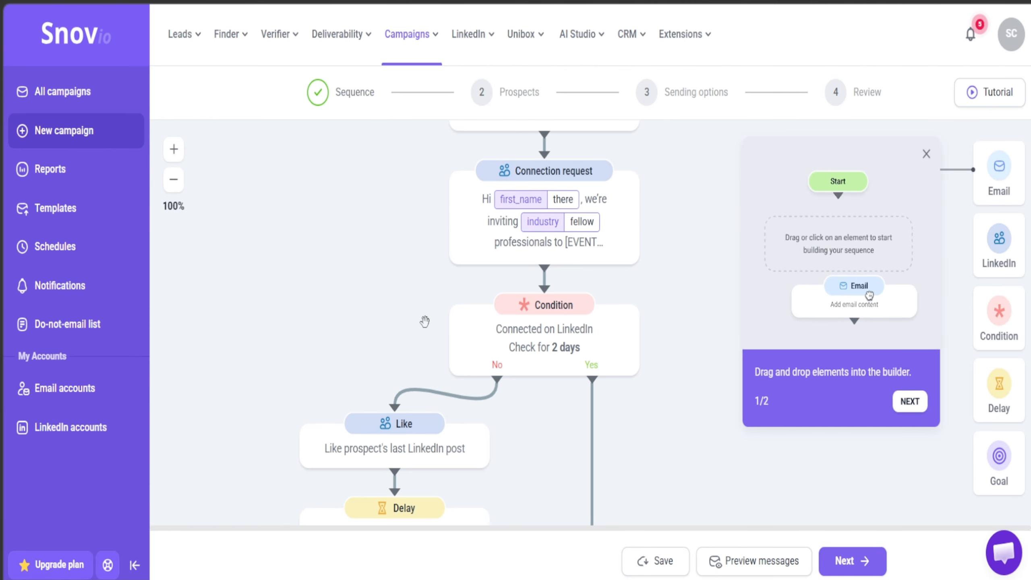
pyautogui.scroll(-5, 424, 322)
pyautogui.scroll(-3, 447, 365)
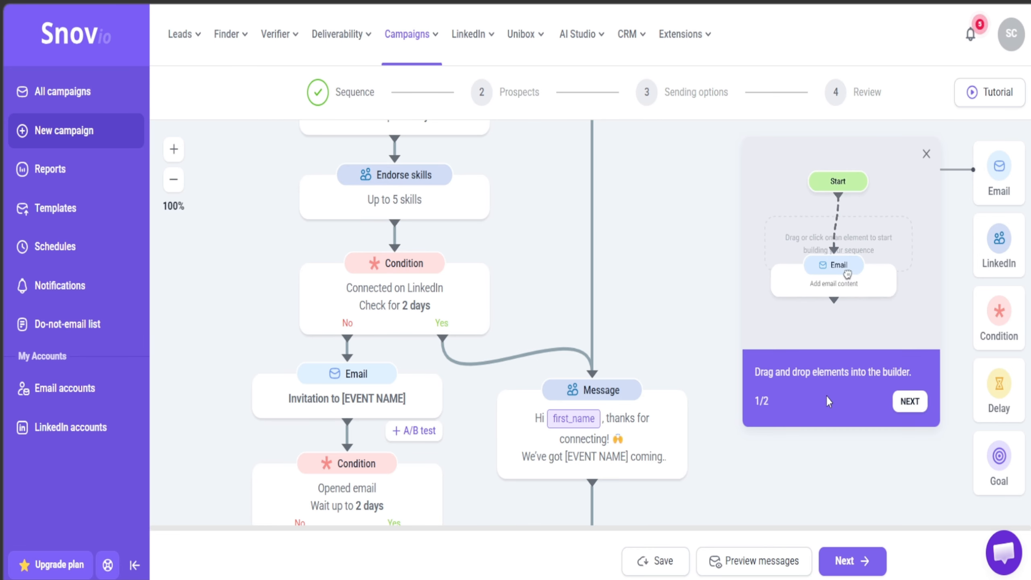
pyautogui.click(910, 402)
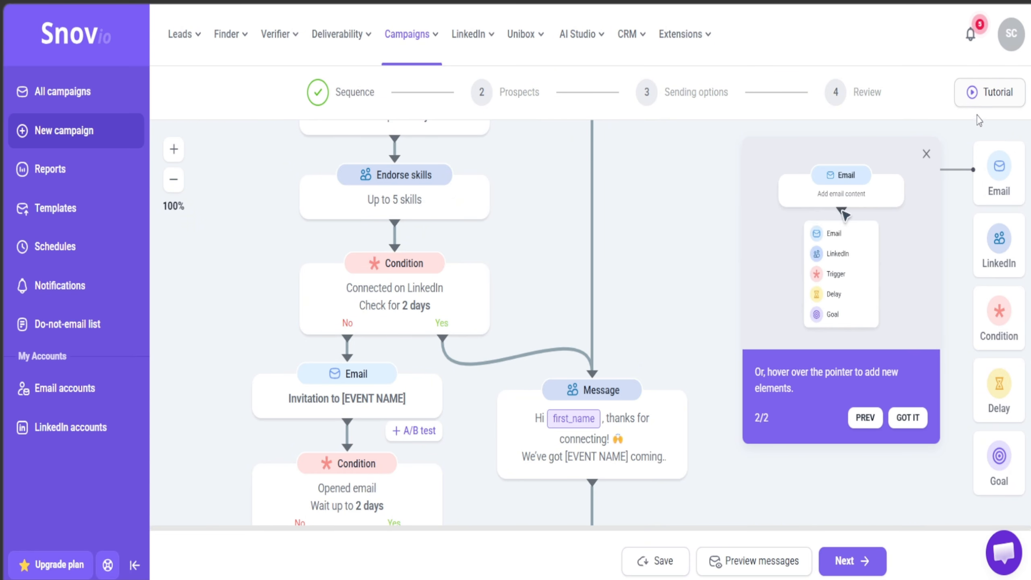
pyautogui.click(931, 156)
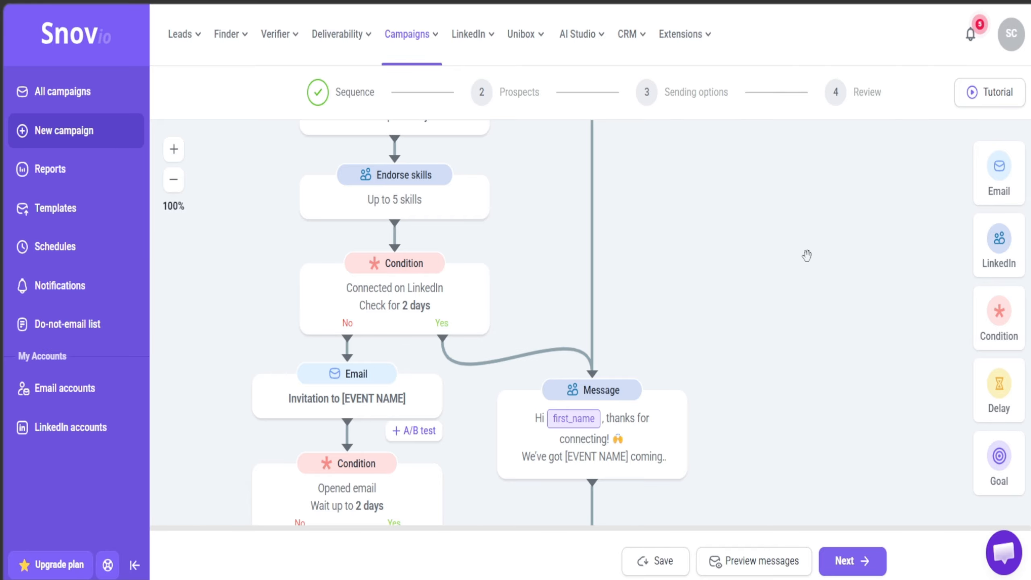
pyautogui.scroll(-5, 614, 391)
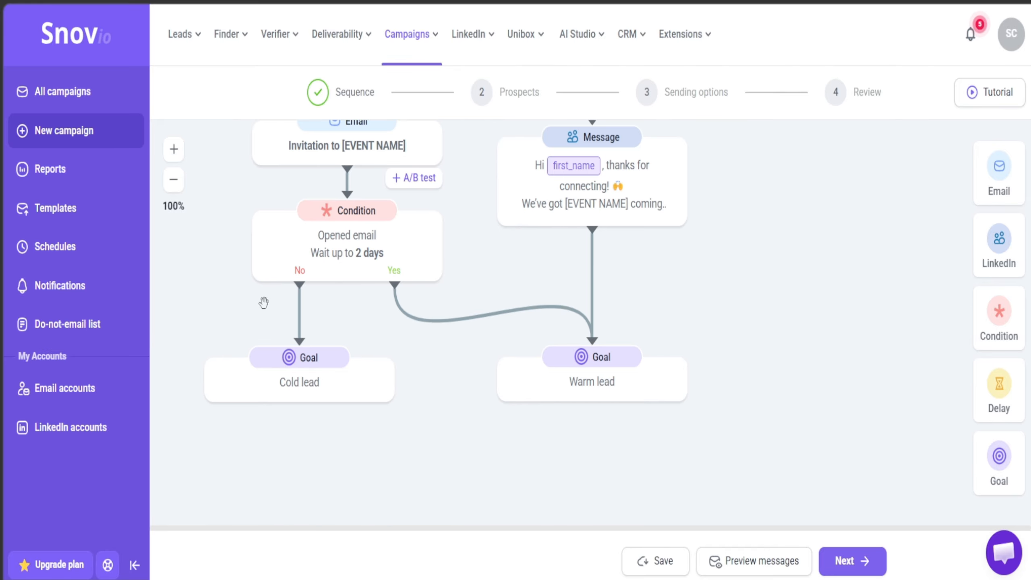
# Step: Try to advance the campaign from the sequence to the Prospects stage, and dismiss the setup dialog
pyautogui.click(857, 559)
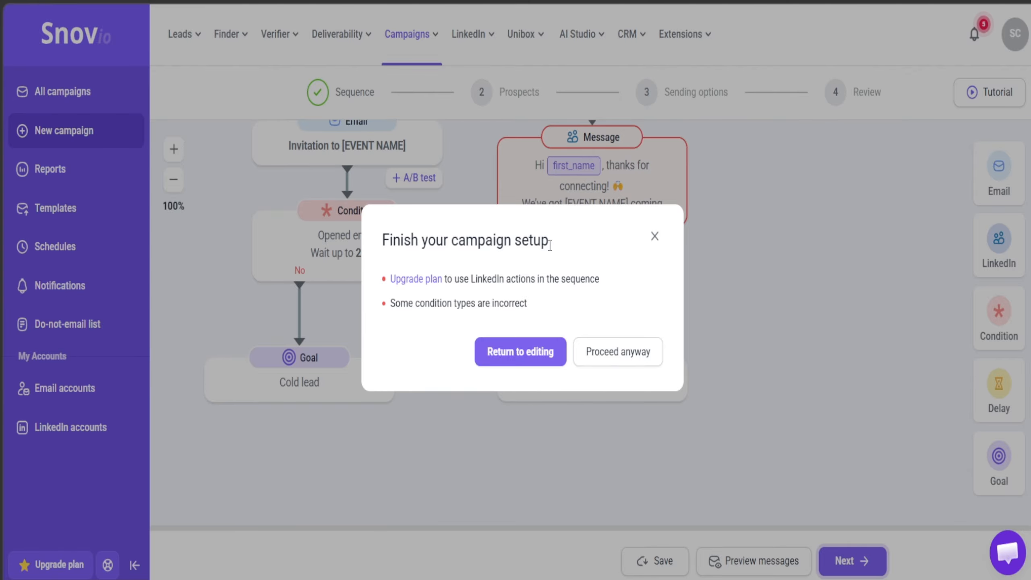
pyautogui.click(655, 236)
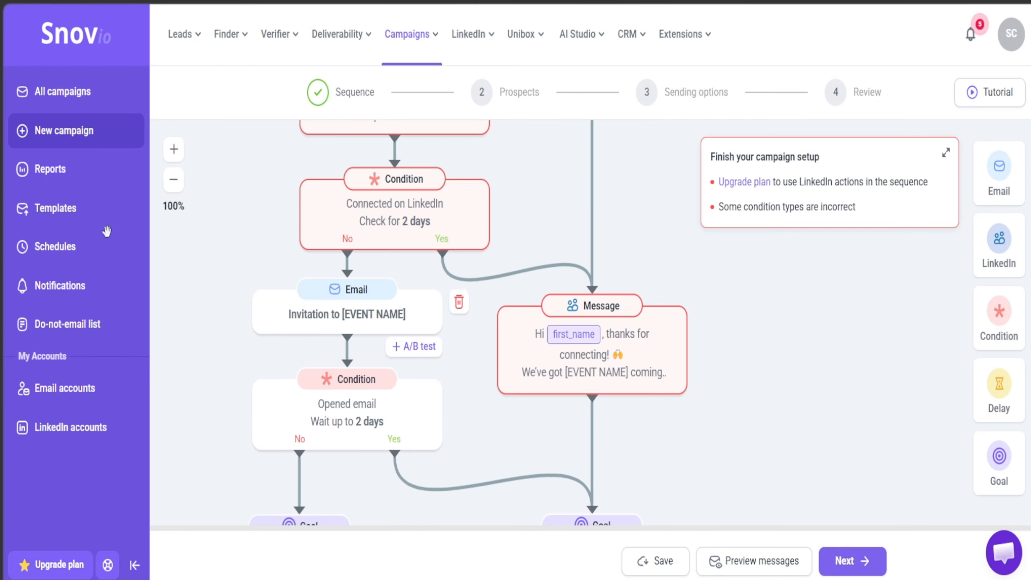
pyautogui.click(48, 173)
pyautogui.click(641, 249)
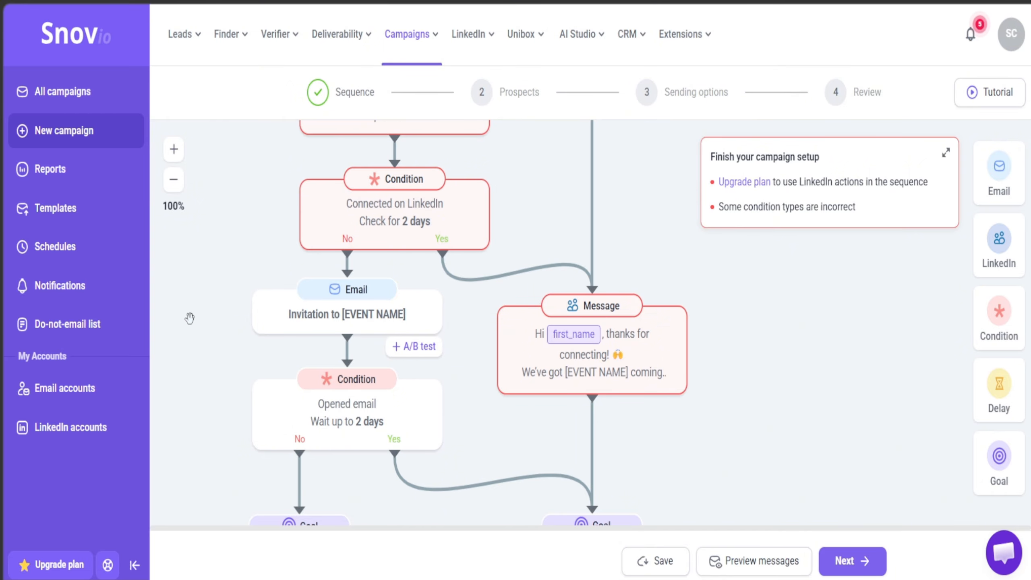
pyautogui.scroll(-4, 191, 317)
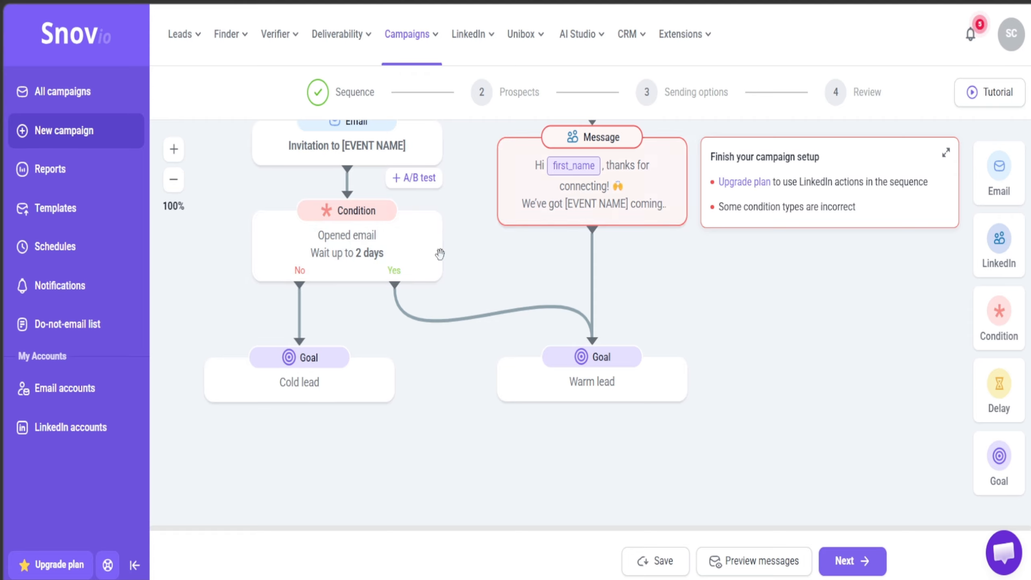